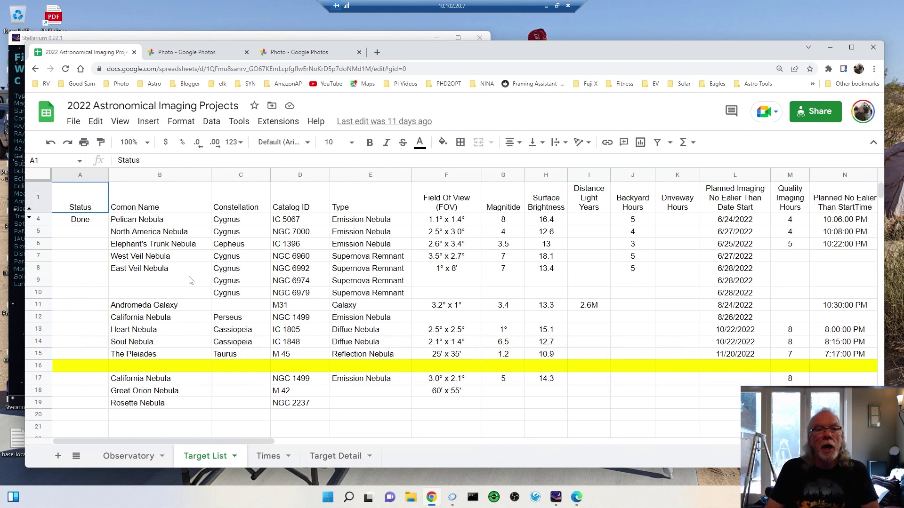
Compare the ASI533MC Pro and ASI294MM Pro camera photos, then return to the imaging projects spreadsheet
{"action": "left_click", "coordinate": [194, 51]}
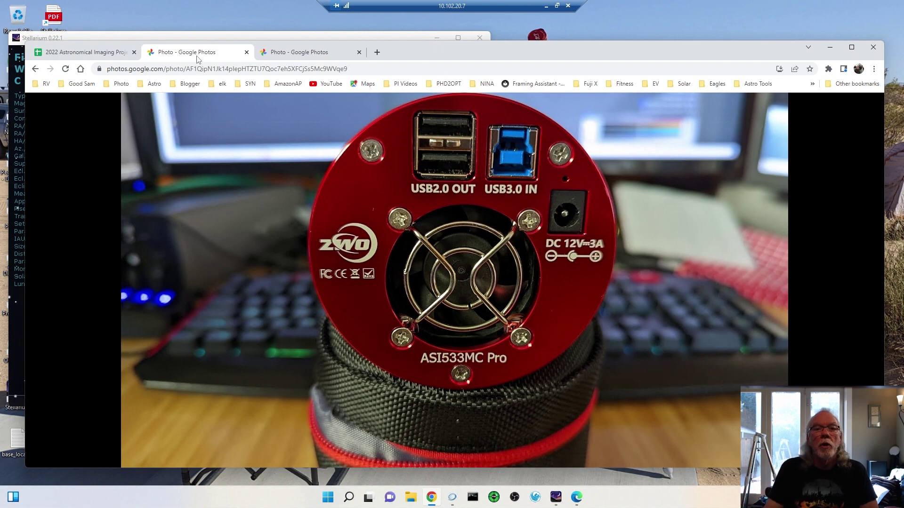
{"action": "left_click", "coordinate": [314, 52]}
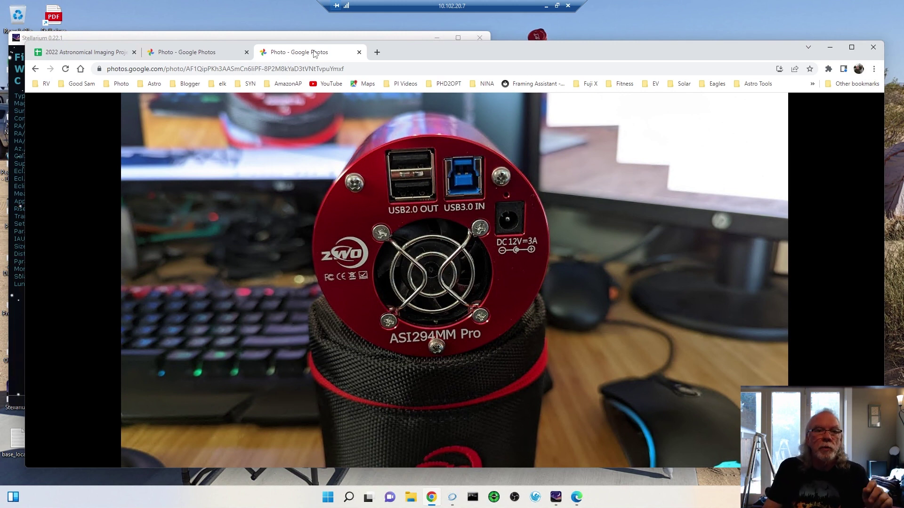
{"action": "left_click", "coordinate": [192, 53]}
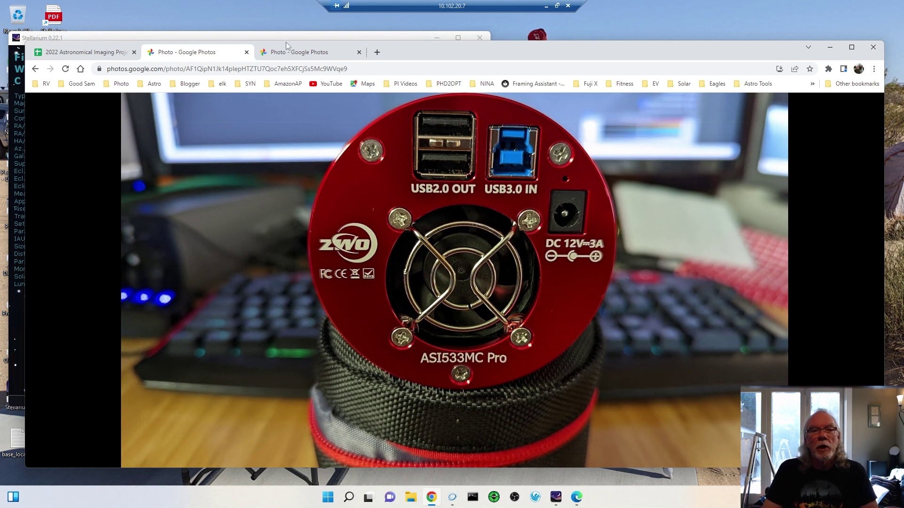
{"action": "left_click", "coordinate": [83, 54]}
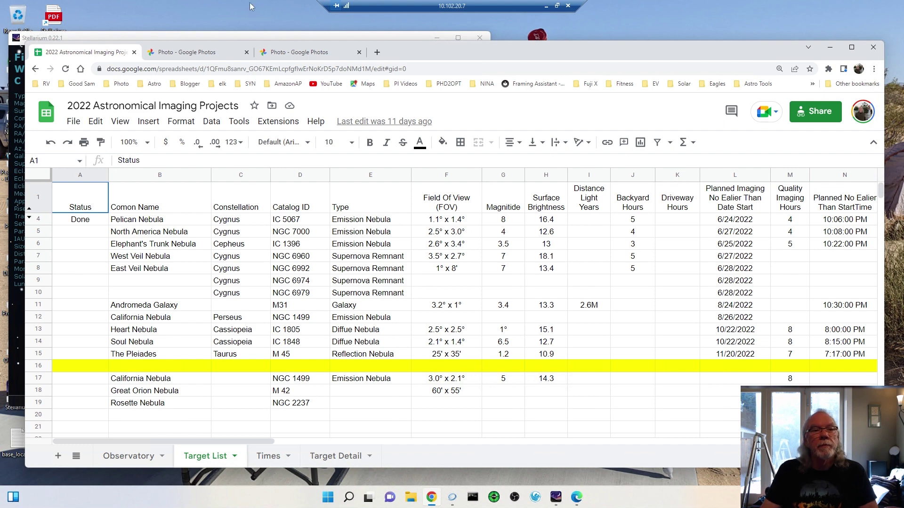
Maximize Stellarium, go to the West Veil Nebula and centre it in the ASI533MC Pro frame
{"action": "left_click", "coordinate": [287, 33]}
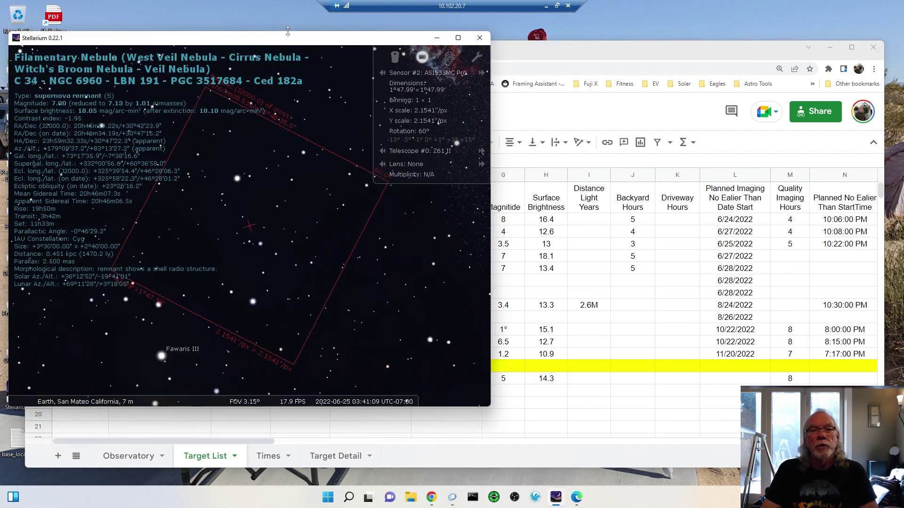
{"action": "left_click", "coordinate": [456, 39]}
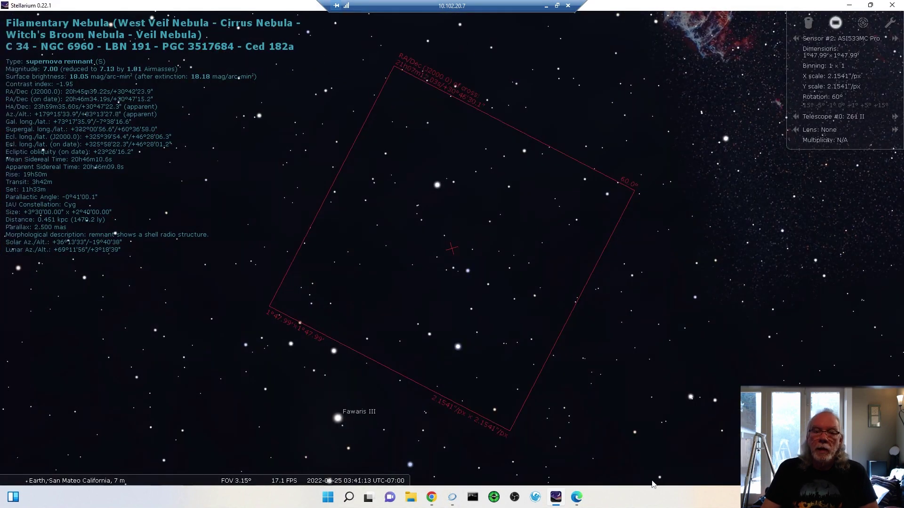
{"action": "mouse_move", "coordinate": [78, 344]}
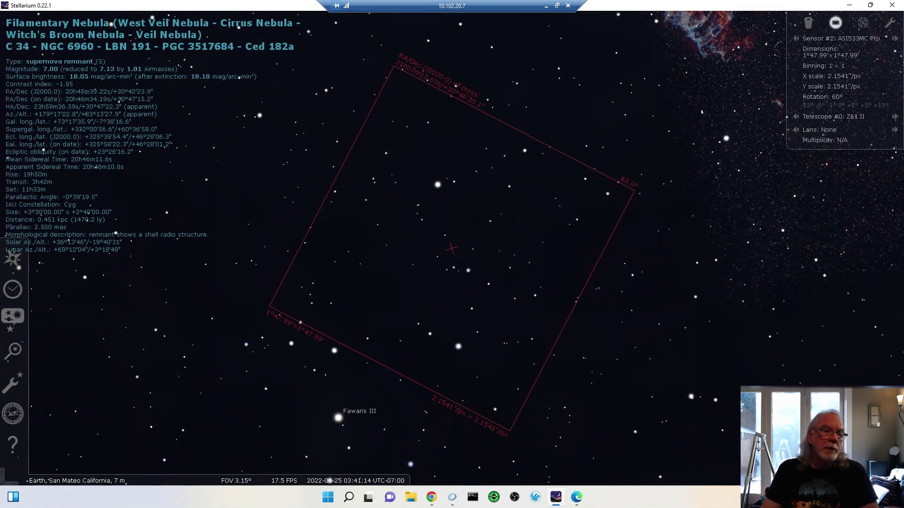
{"action": "left_click", "coordinate": [16, 351]}
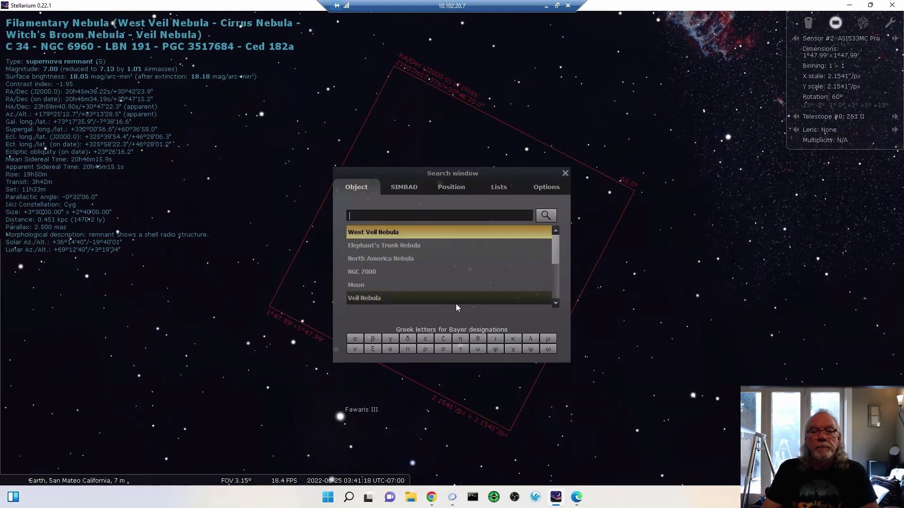
{"action": "left_click", "coordinate": [419, 235]}
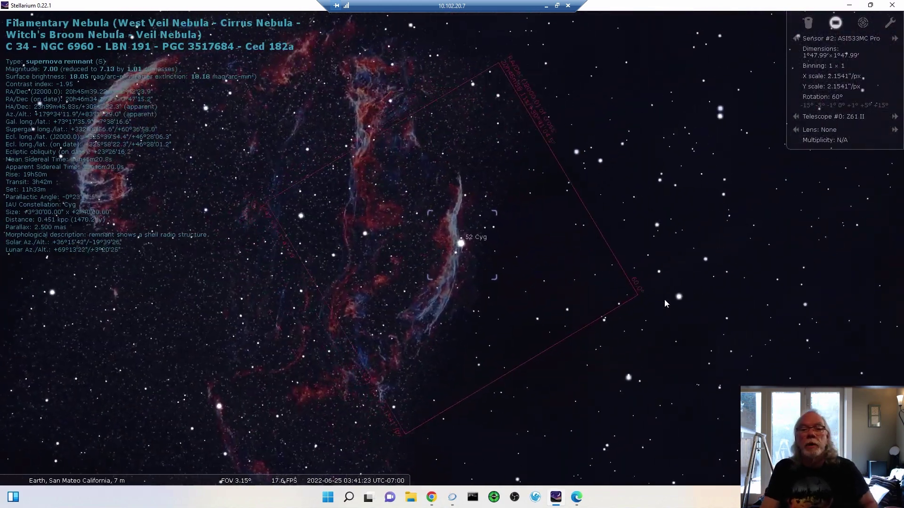
{"action": "left_click_drag", "start_coordinate": [579, 295], "coordinate": [650, 298]}
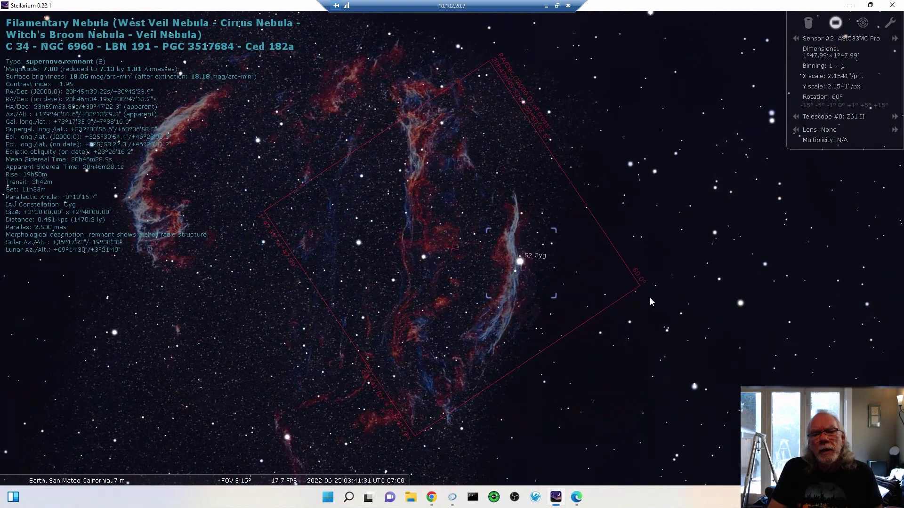
{"action": "left_click_drag", "start_coordinate": [649, 297], "coordinate": [682, 305]}
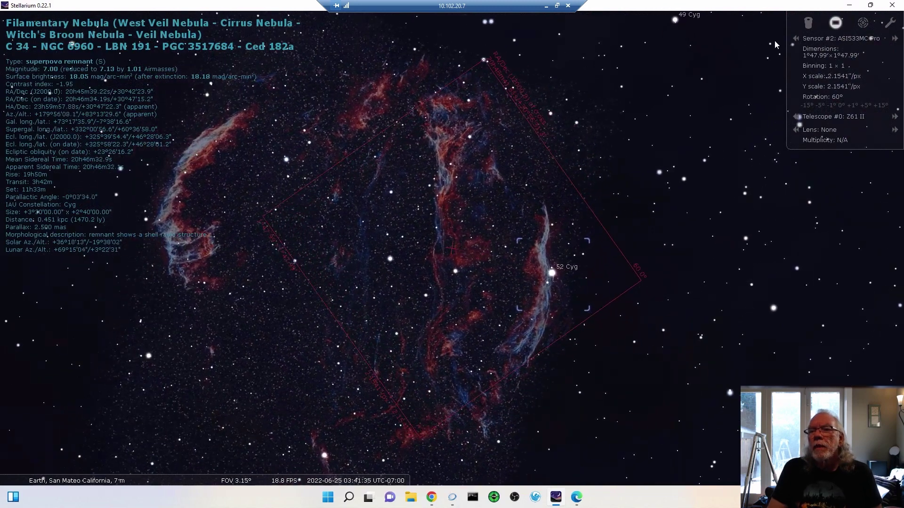
Preview the Veil under the ASI294MM frame, then return to the ASI533MC Pro frame and recentre it
{"action": "left_click", "coordinate": [795, 38]}
{"action": "left_click_drag", "start_coordinate": [568, 249], "coordinate": [587, 278]}
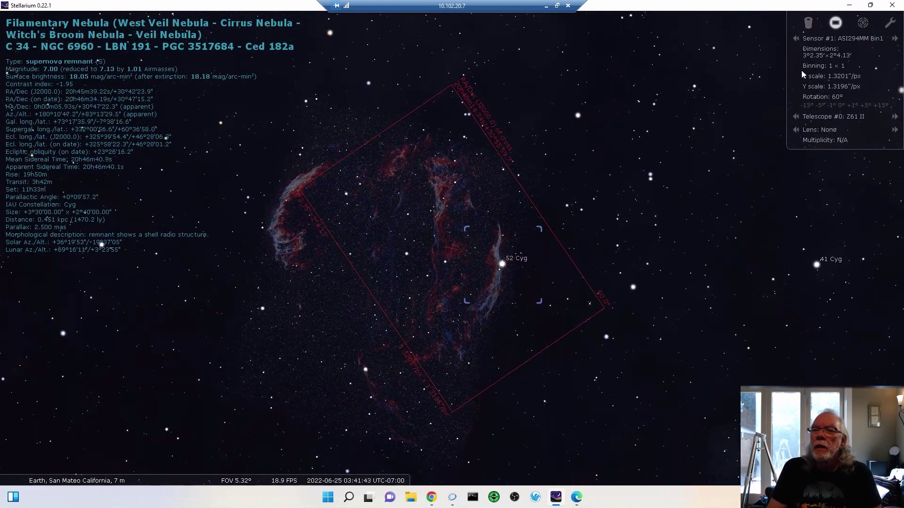
{"action": "left_click", "coordinate": [894, 39]}
{"action": "left_click_drag", "start_coordinate": [532, 226], "coordinate": [612, 231]}
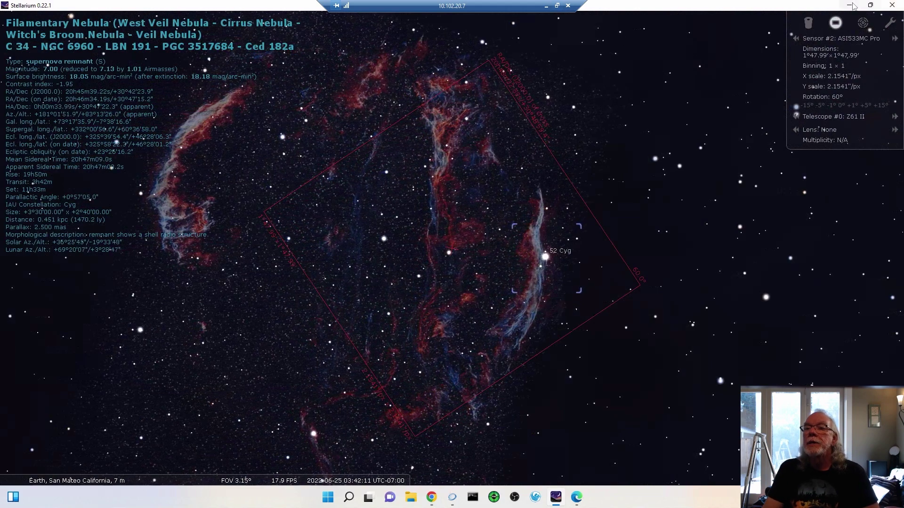
Restore Stellarium to a smaller window and bring the imaging projects spreadsheet to the front
{"action": "left_click", "coordinate": [871, 6]}
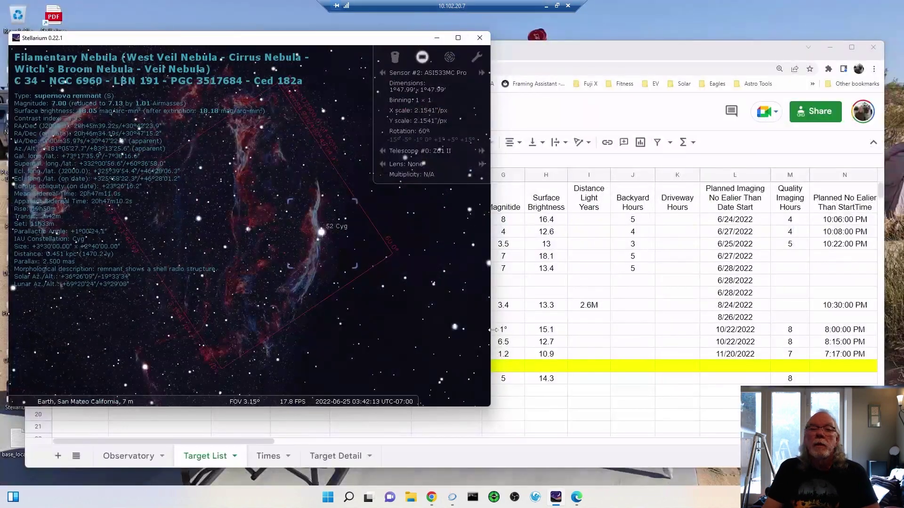
{"action": "left_click", "coordinate": [668, 50]}
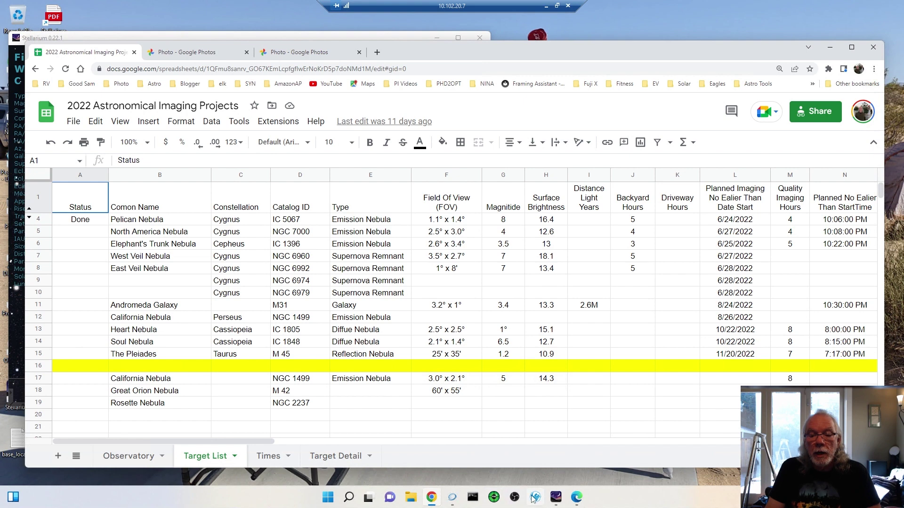
Switch to the N.I.N.A. application from the taskbar
{"action": "mouse_move", "coordinate": [453, 497]}
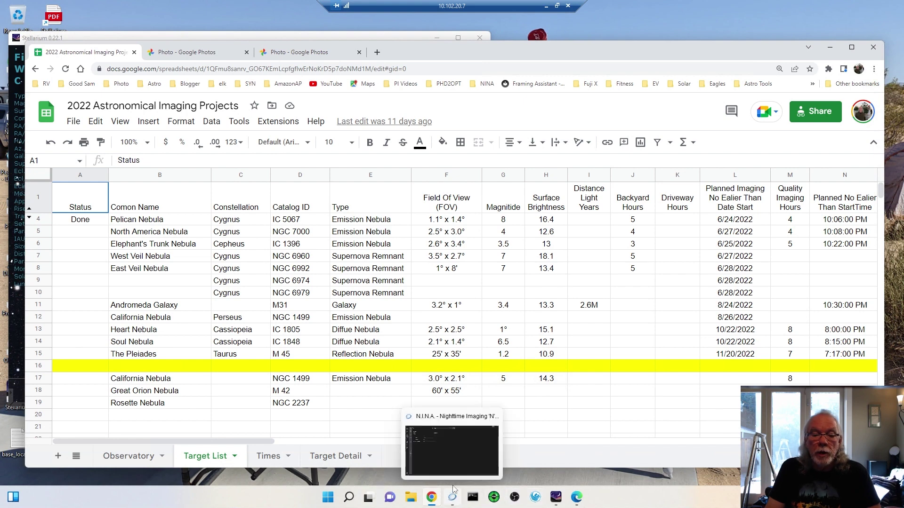
{"action": "left_click", "coordinate": [454, 455]}
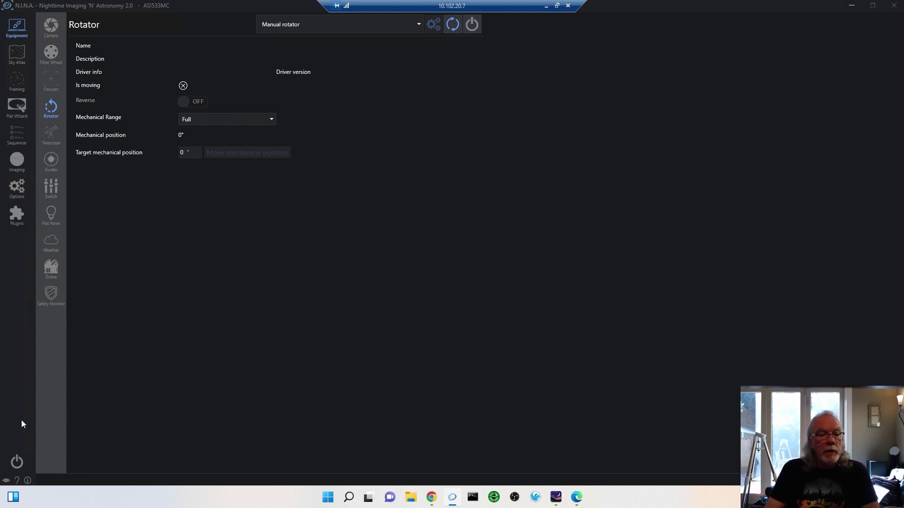
Open the N.I.N.A. online documentation at the Framing Assistant page under Advanced Topics
{"action": "left_click", "coordinate": [17, 480]}
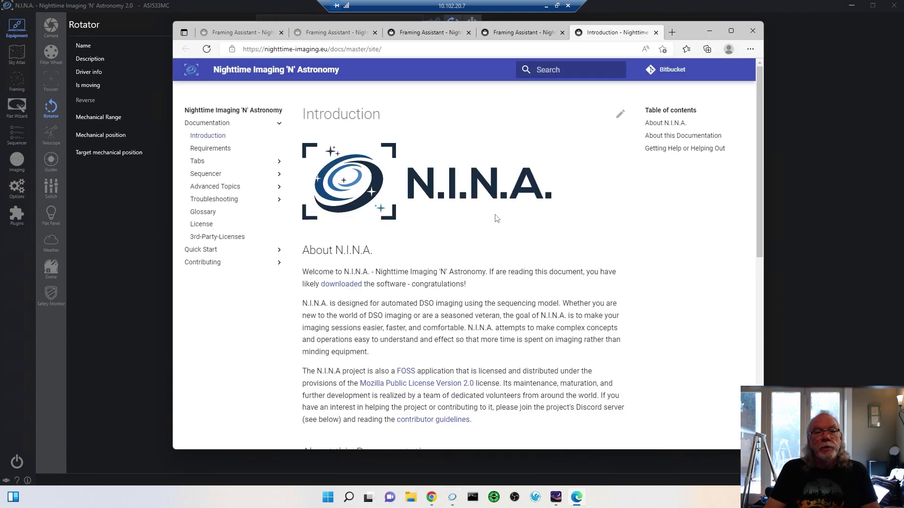
{"action": "left_click", "coordinate": [213, 188]}
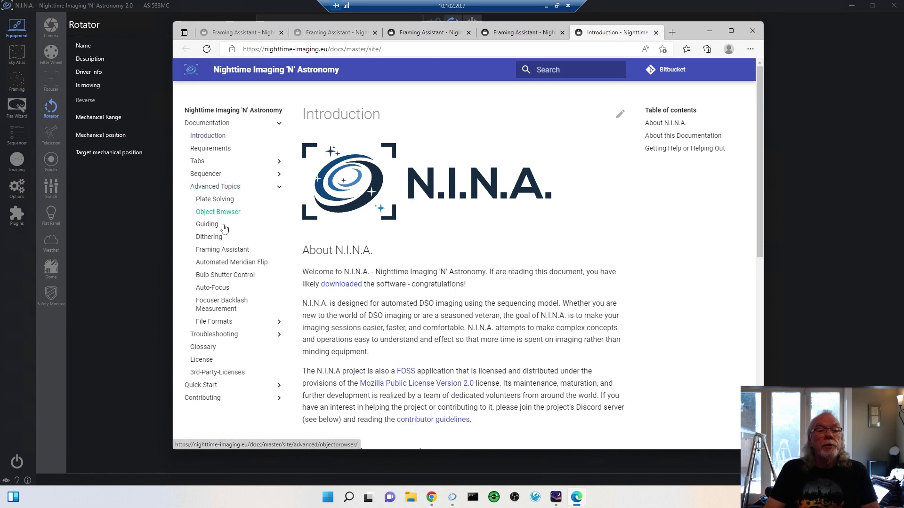
{"action": "left_click", "coordinate": [237, 250]}
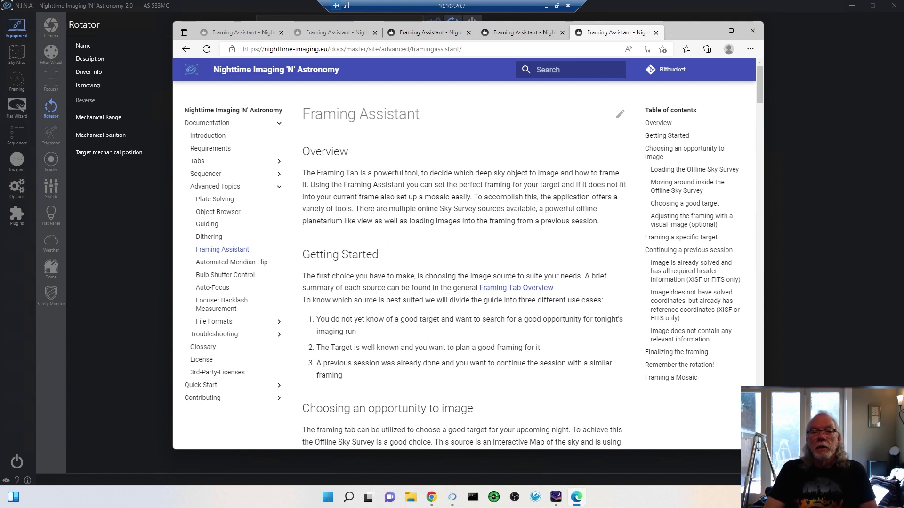
Scroll the Framing Assistant page down to the Framing a Mosaic section
{"action": "scroll", "coordinate": [509, 219], "scroll_direction": "down", "scroll_amount": 10}
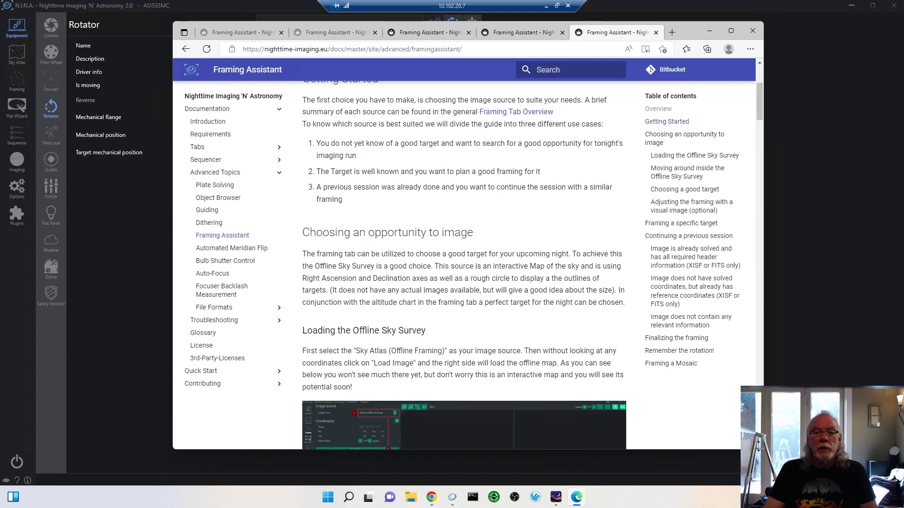
{"action": "scroll", "coordinate": [508, 216], "scroll_direction": "down", "scroll_amount": 15}
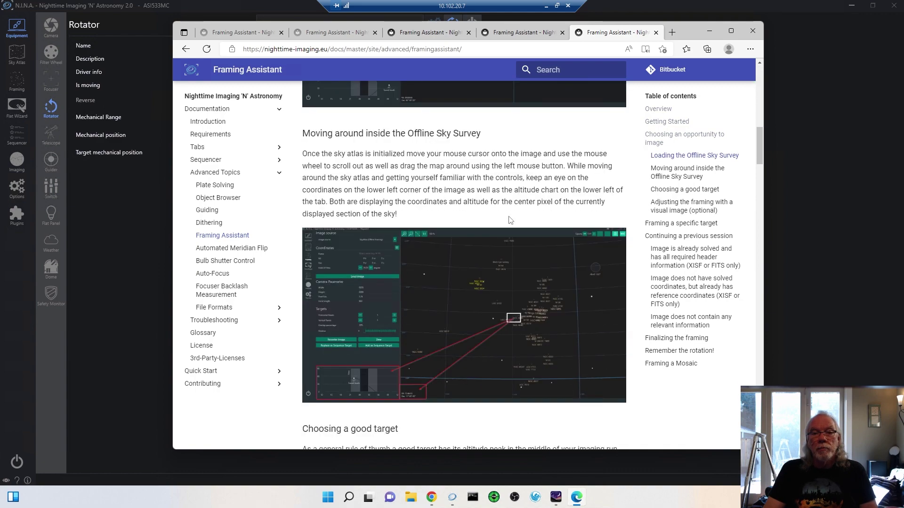
{"action": "scroll", "coordinate": [508, 218], "scroll_direction": "down", "scroll_amount": 15}
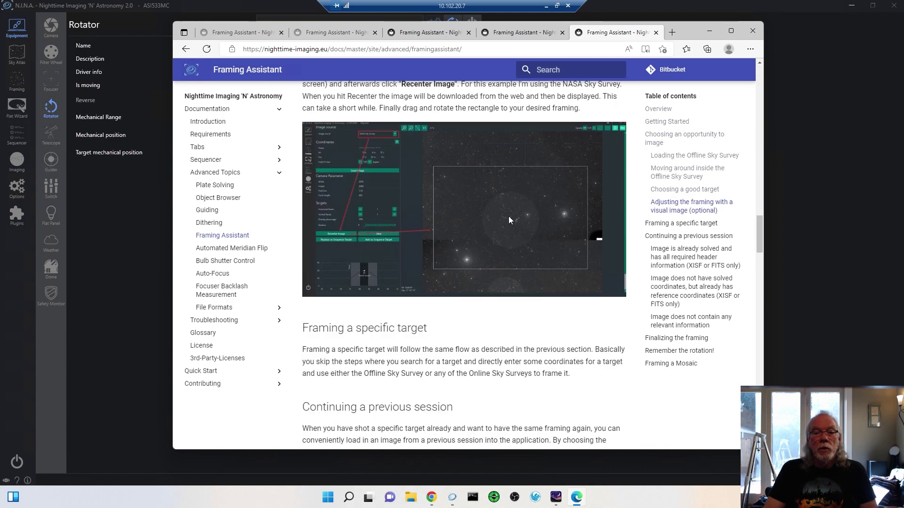
{"action": "scroll", "coordinate": [509, 219], "scroll_direction": "down", "scroll_amount": 6}
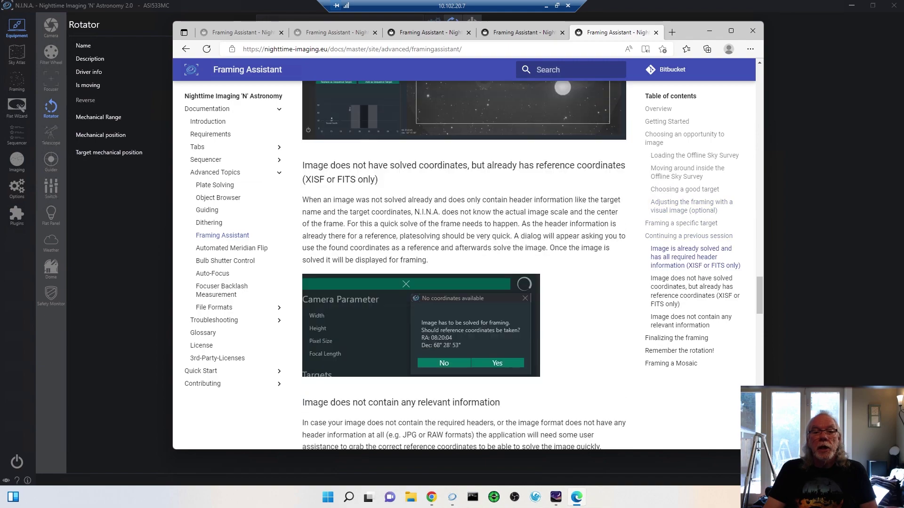
{"action": "scroll", "coordinate": [463, 264], "scroll_direction": "down", "scroll_amount": 15}
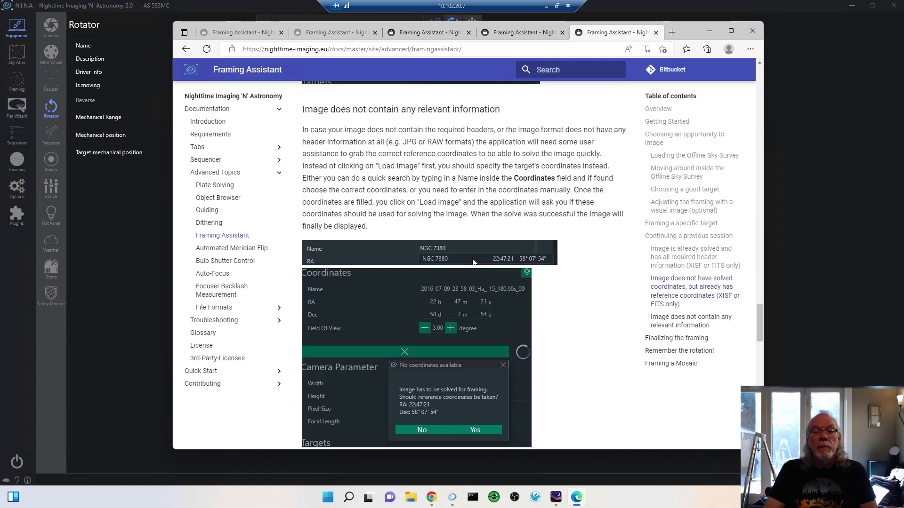
{"action": "scroll", "coordinate": [508, 216], "scroll_direction": "down", "scroll_amount": 10}
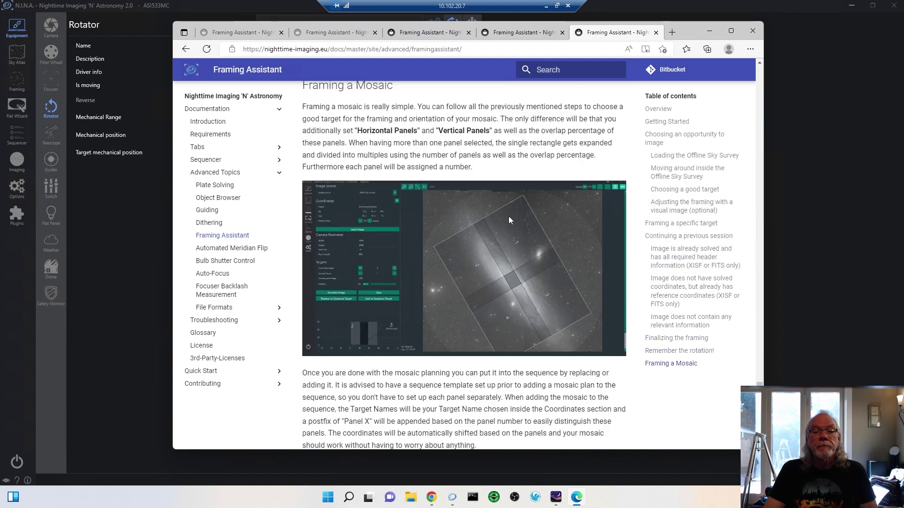
{"action": "scroll", "coordinate": [508, 217], "scroll_direction": "up", "scroll_amount": 3}
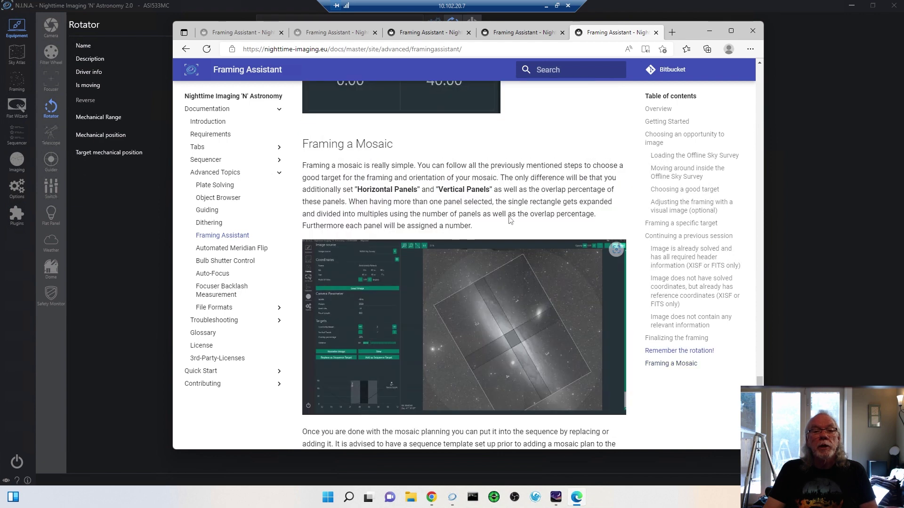
Hide the documentation and connect the Manual rotator in N.I.N.A
{"action": "left_click", "coordinate": [710, 32]}
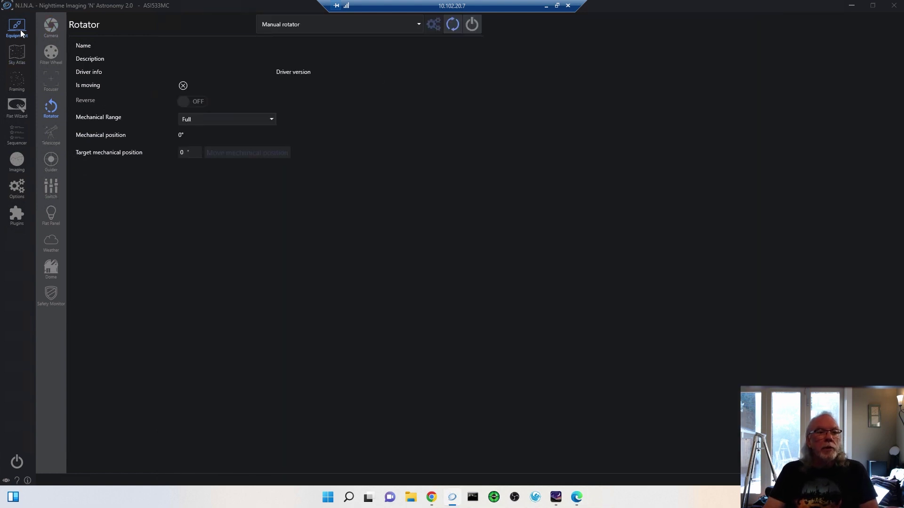
{"action": "left_click", "coordinate": [475, 27]}
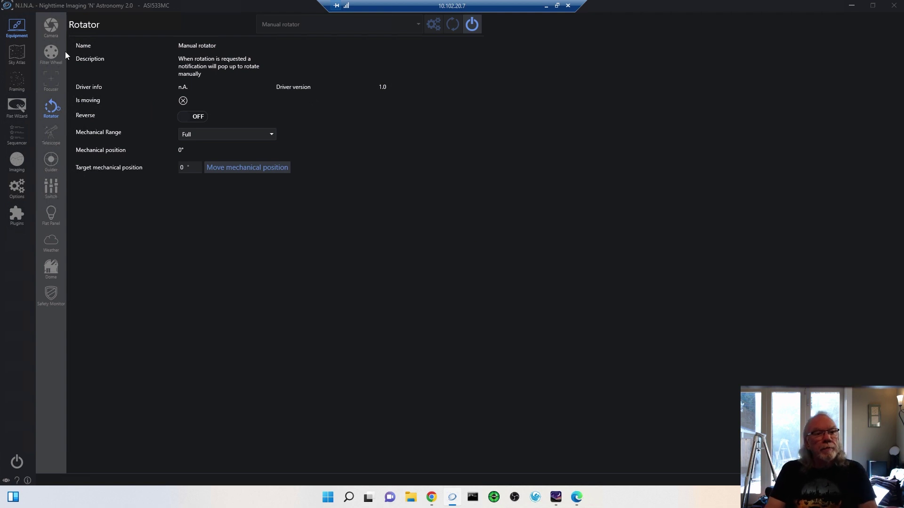
Send NGC 6960 from the Sky Atlas to framing and recentre at RA 20h 46m 27s, Dec 30° 45' 03"
{"action": "left_click", "coordinate": [18, 52]}
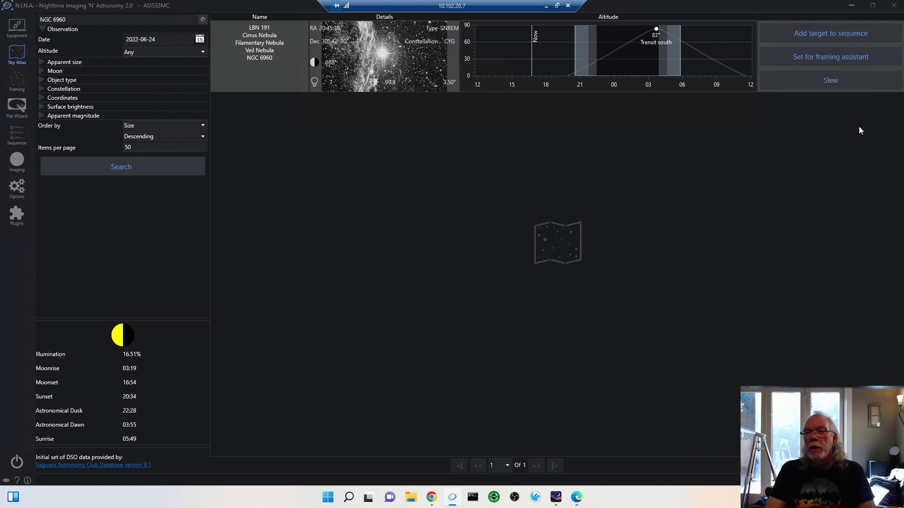
{"action": "left_click", "coordinate": [838, 63]}
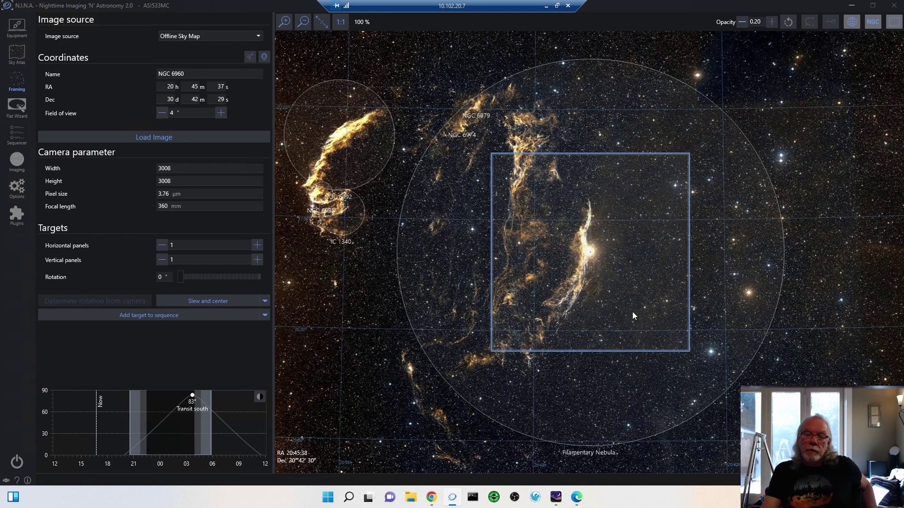
{"action": "left_click_drag", "start_coordinate": [622, 283], "coordinate": [641, 288]}
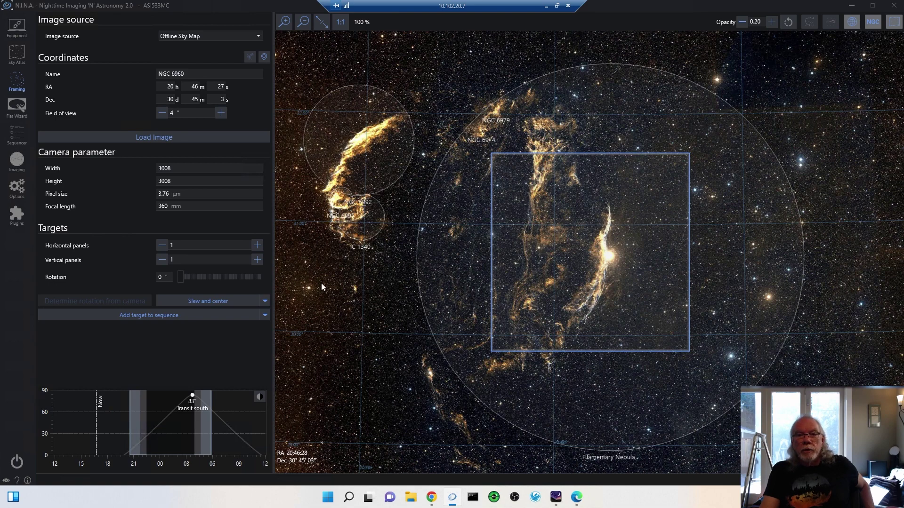
Set 2 vertical panels and place the mosaic over the Veil at RA 20h 48m 36s, Dec 30° 52' 26"
{"action": "left_click", "coordinate": [258, 259]}
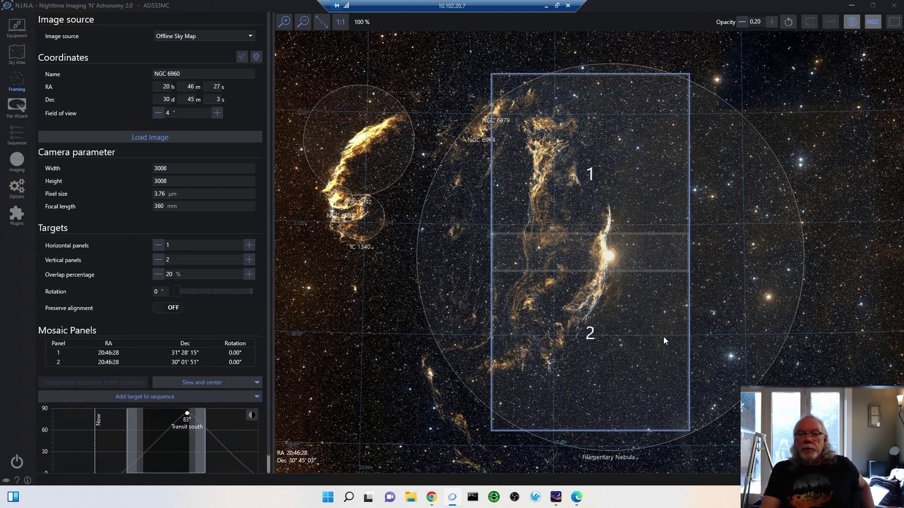
{"action": "left_click_drag", "start_coordinate": [665, 341], "coordinate": [692, 333]}
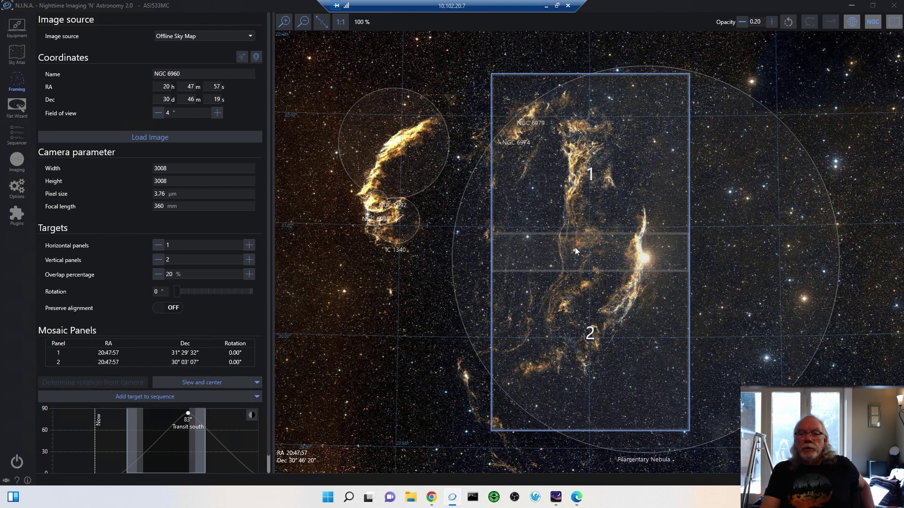
{"action": "mouse_move", "coordinate": [605, 292]}
{"action": "left_mouse_down"}
{"action": "mouse_move", "coordinate": [622, 286]}
{"action": "mouse_move", "coordinate": [601, 293]}
{"action": "mouse_move", "coordinate": [613, 288]}
{"action": "left_mouse_up"}
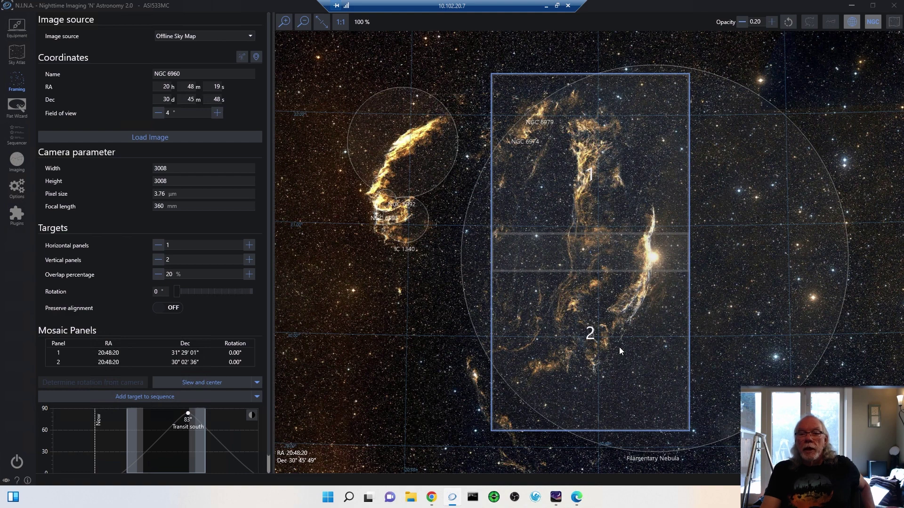
{"action": "left_click_drag", "start_coordinate": [619, 346], "coordinate": [619, 345]}
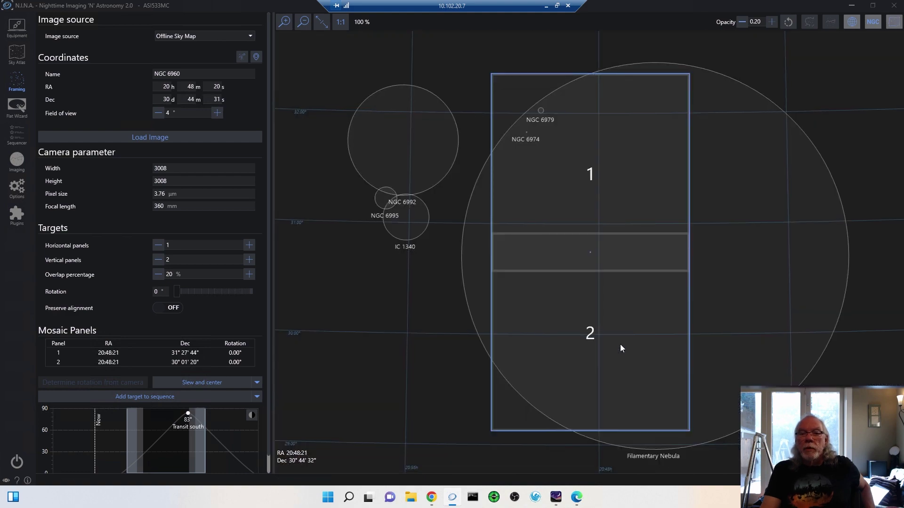
{"action": "left_click_drag", "start_coordinate": [612, 216], "coordinate": [618, 230]}
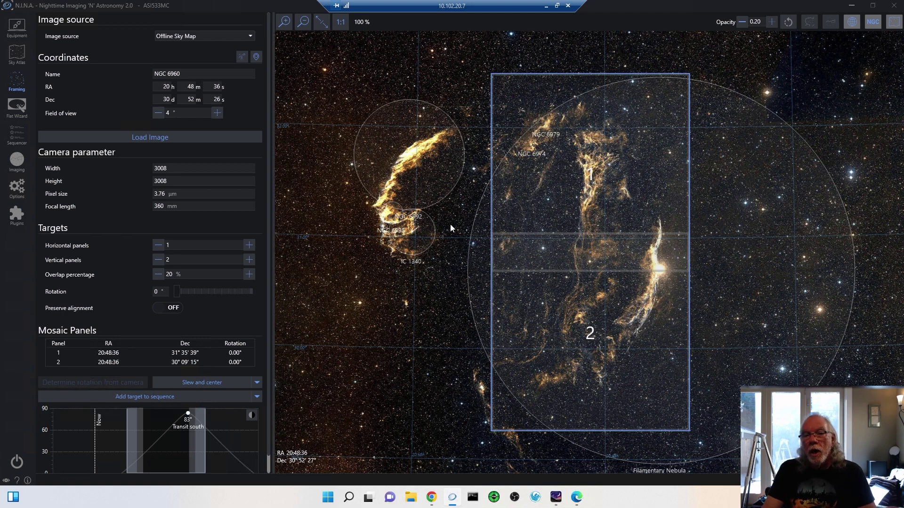
Try 10% and 30% panel overlap, then settle back on 20%
{"action": "left_click", "coordinate": [158, 274]}
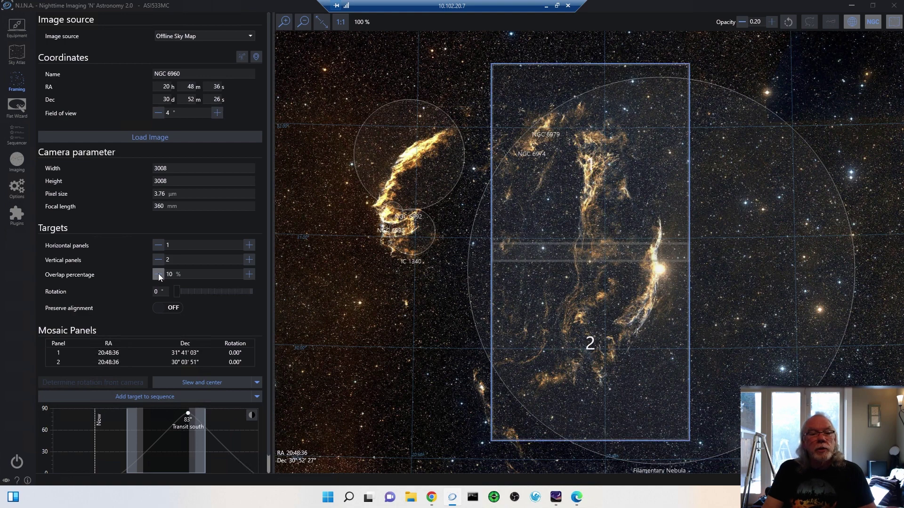
{"action": "left_click", "coordinate": [249, 274]}
{"action": "left_click", "coordinate": [249, 274]}
{"action": "left_click", "coordinate": [159, 273]}
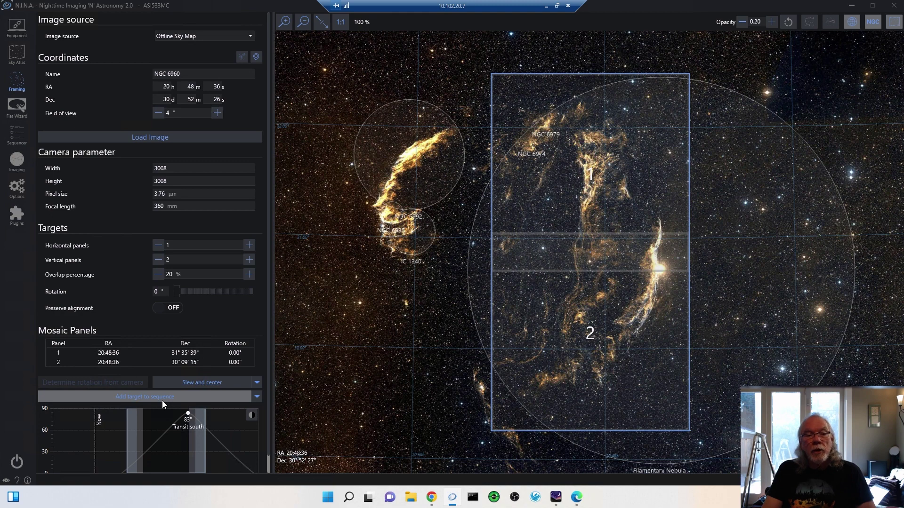
{"action": "left_click", "coordinate": [18, 135]}
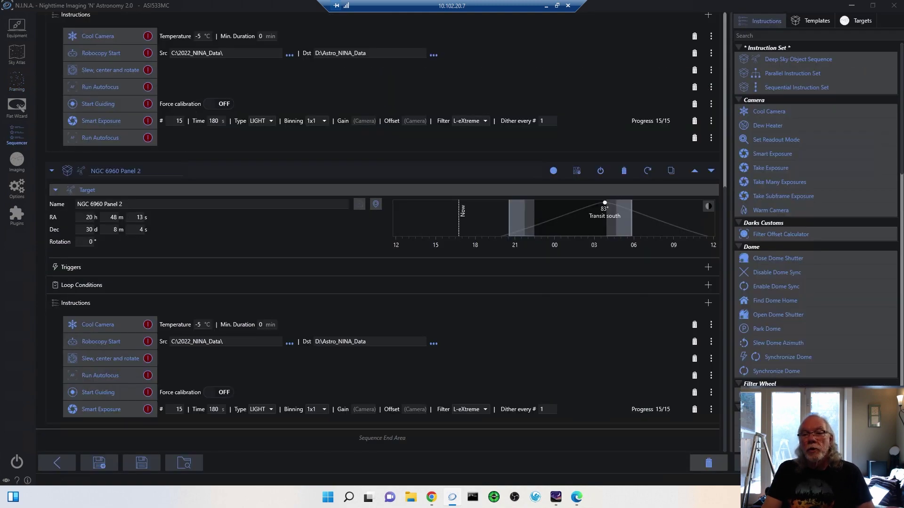
{"action": "scroll", "coordinate": [601, 357], "scroll_direction": "up", "scroll_amount": 2}
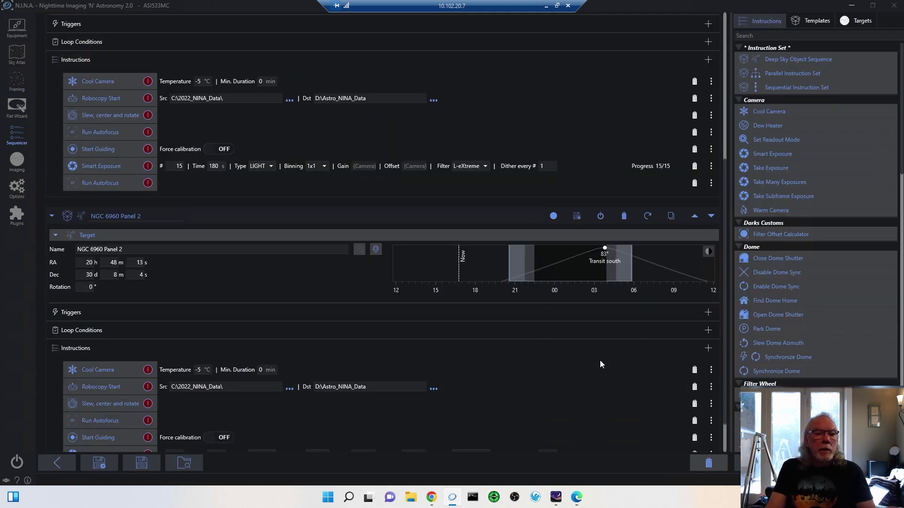
{"action": "scroll", "coordinate": [599, 360], "scroll_direction": "up", "scroll_amount": 5}
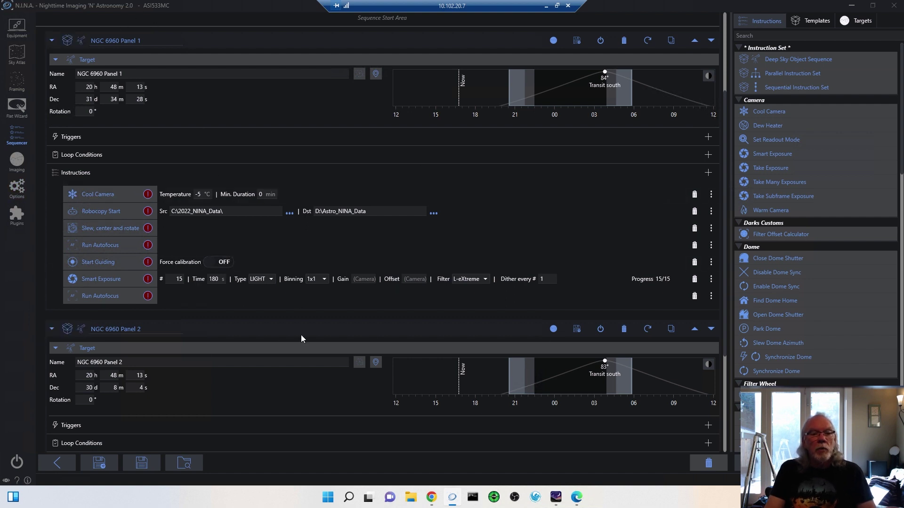
{"action": "scroll", "coordinate": [291, 363], "scroll_direction": "down", "scroll_amount": 5}
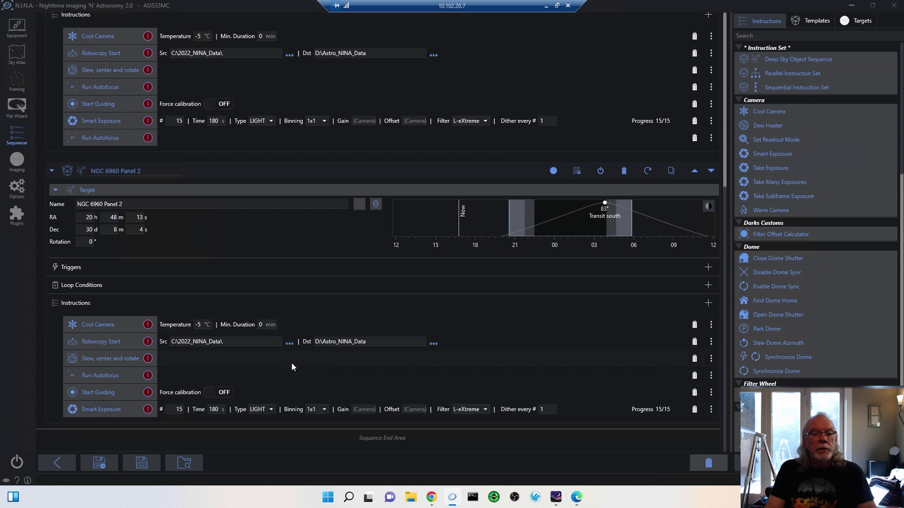
{"action": "scroll", "coordinate": [261, 281], "scroll_direction": "up", "scroll_amount": 4}
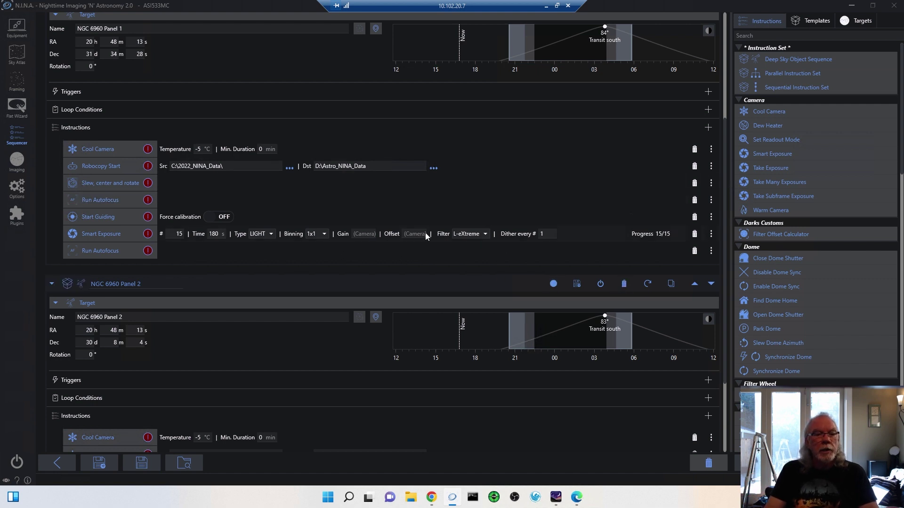
{"action": "scroll", "coordinate": [426, 232], "scroll_direction": "down", "scroll_amount": 5}
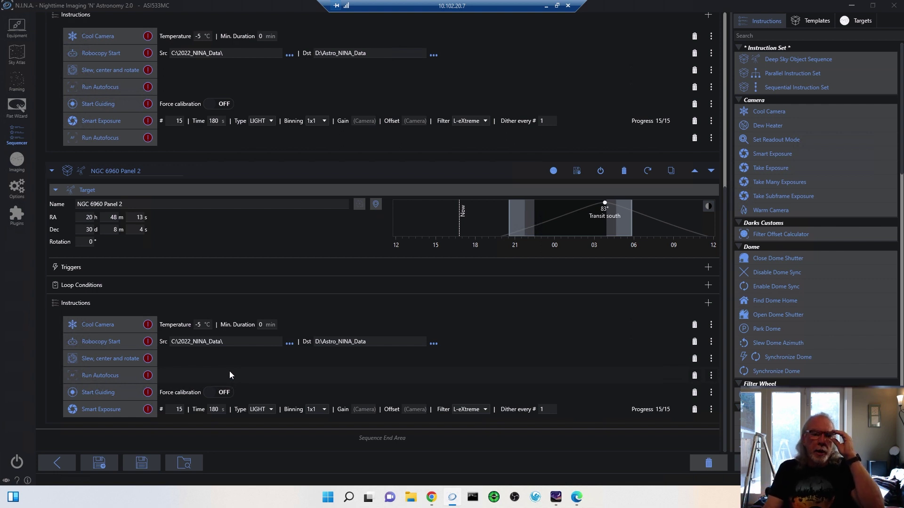
{"action": "scroll", "coordinate": [352, 194], "scroll_direction": "up", "scroll_amount": 1}
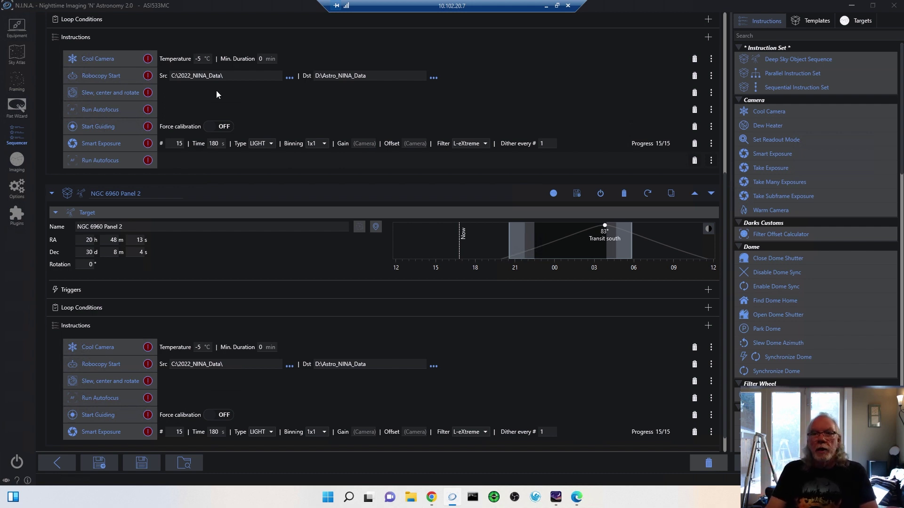
Minimize the remote session and bring the panel_2_integrated_rotated image forward beside panel 1
{"action": "left_click", "coordinate": [547, 6]}
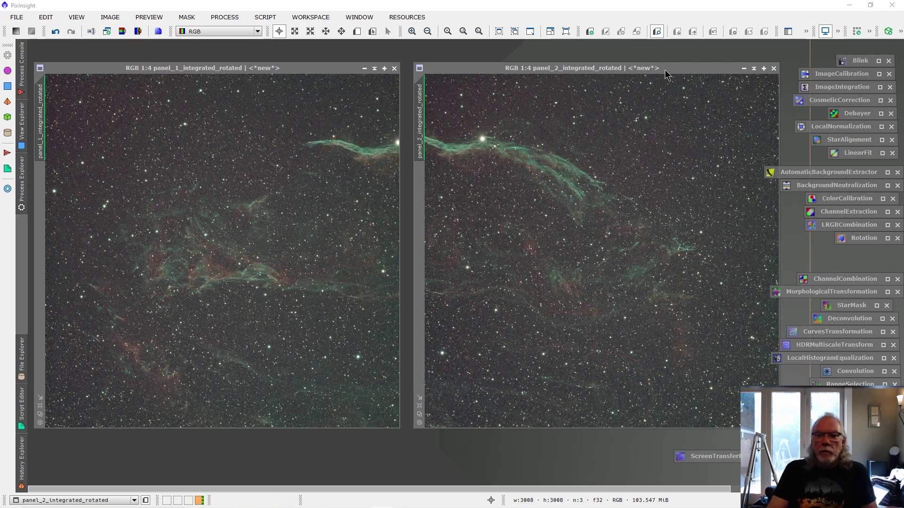
{"action": "mouse_move", "coordinate": [675, 70]}
{"action": "left_mouse_down"}
{"action": "mouse_move", "coordinate": [590, 75]}
{"action": "mouse_move", "coordinate": [673, 67]}
{"action": "left_mouse_up"}
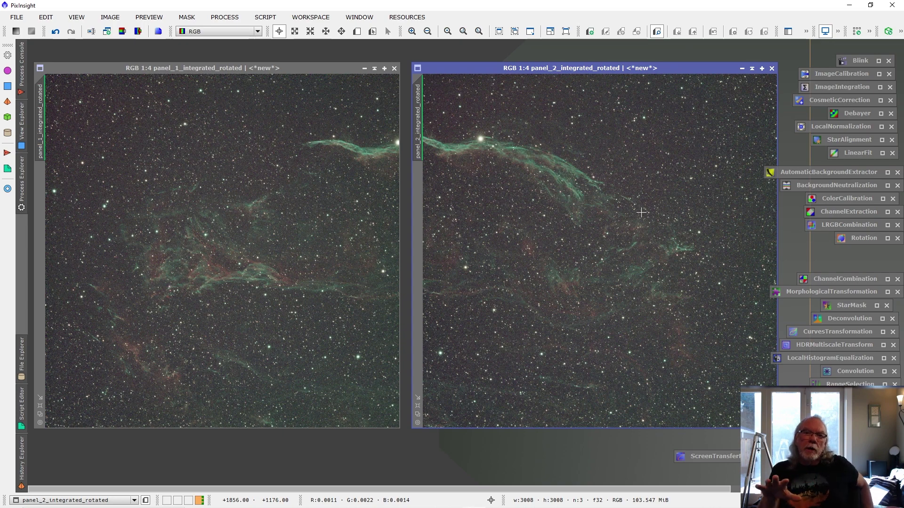